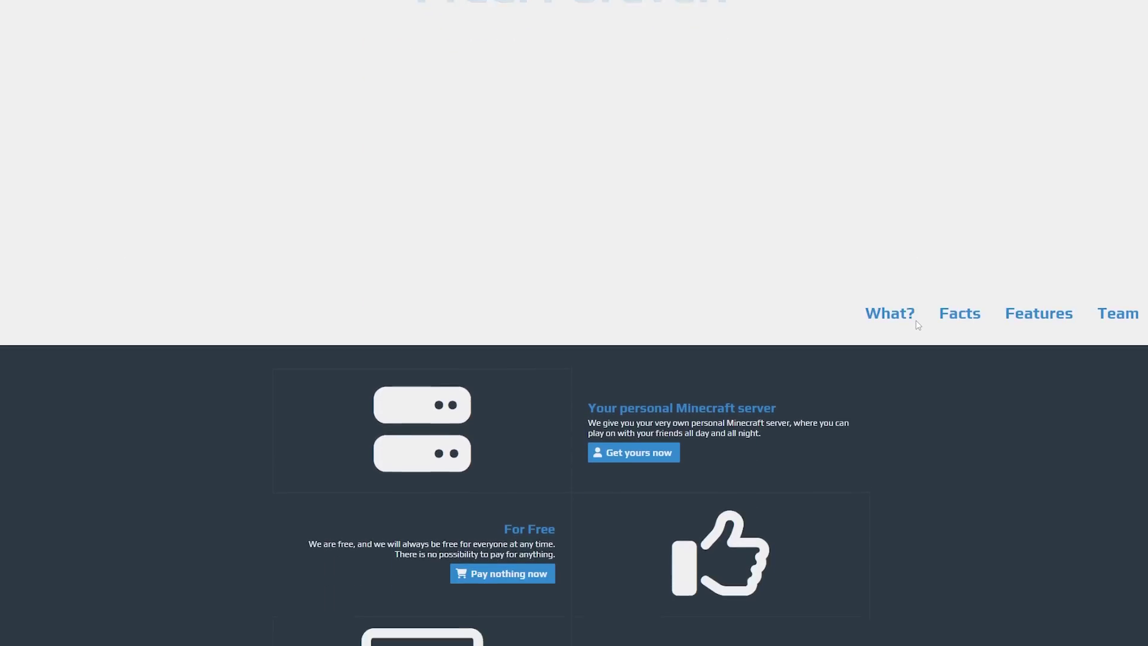
Scroll through the Aternos software and features sections, highlighting the Arclight and Unlimited slots descriptions
scroll(918, 325, "down", 2)
scroll(913, 322, "down", 12)
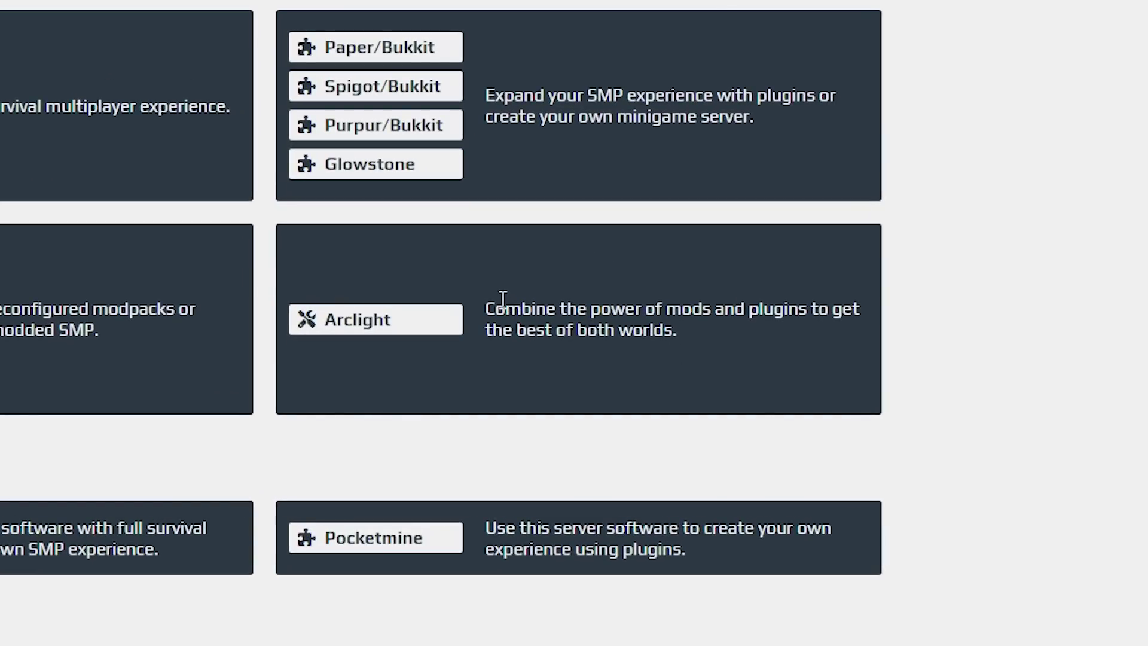
left_click_drag(502, 299, 716, 340)
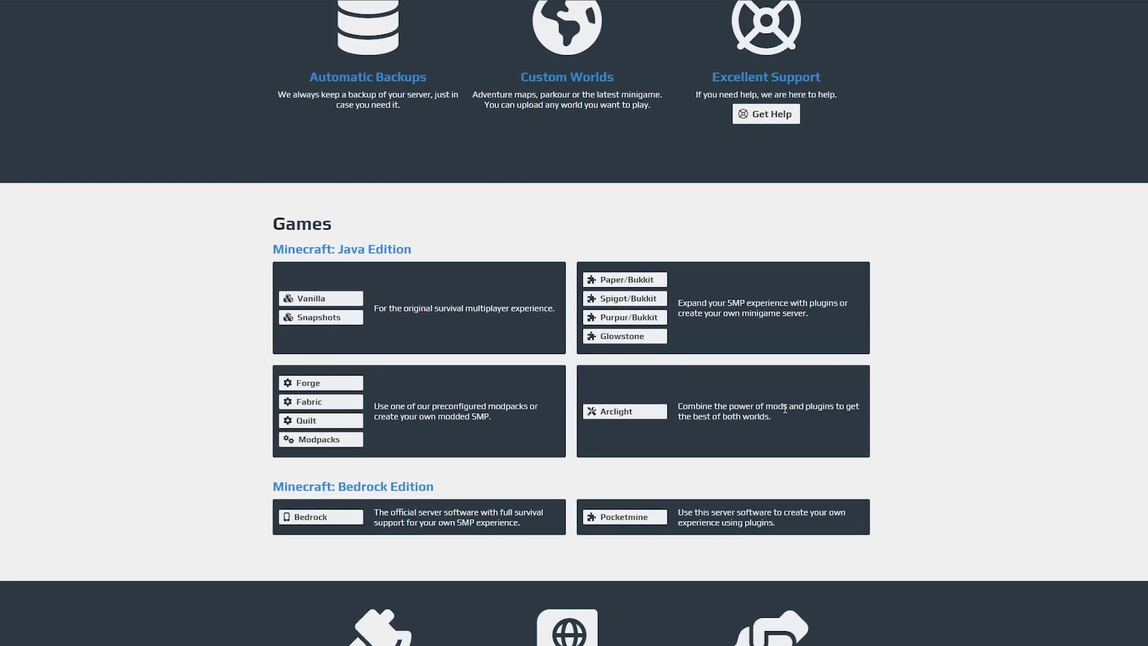
scroll(406, 308, "down", 8)
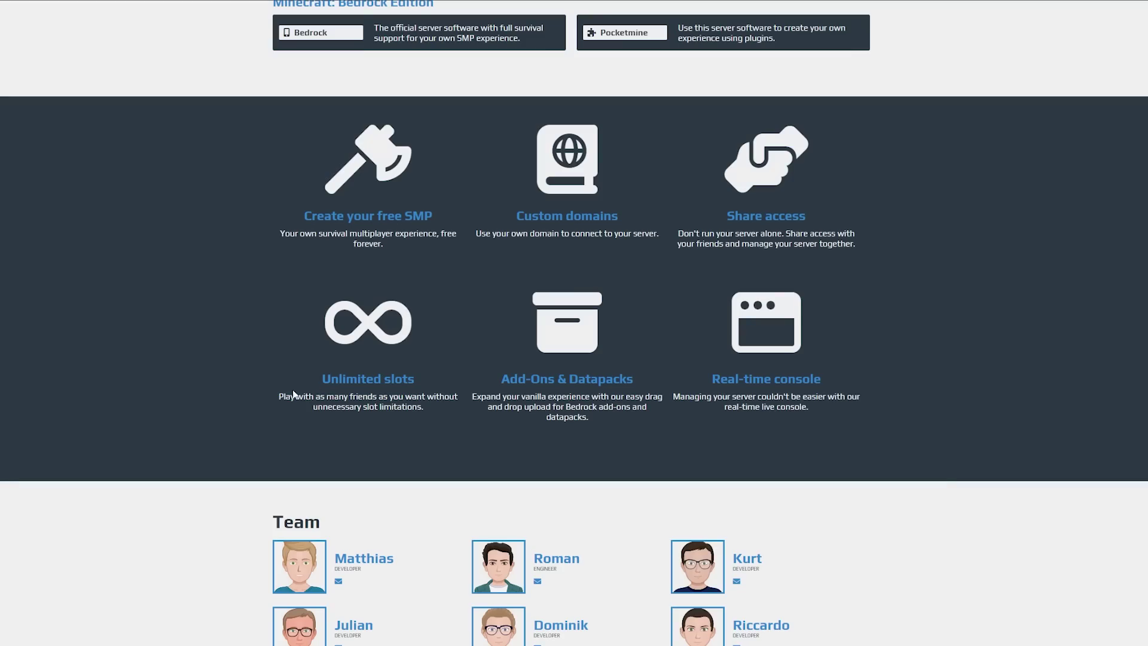
left_click_drag(340, 392, 442, 416)
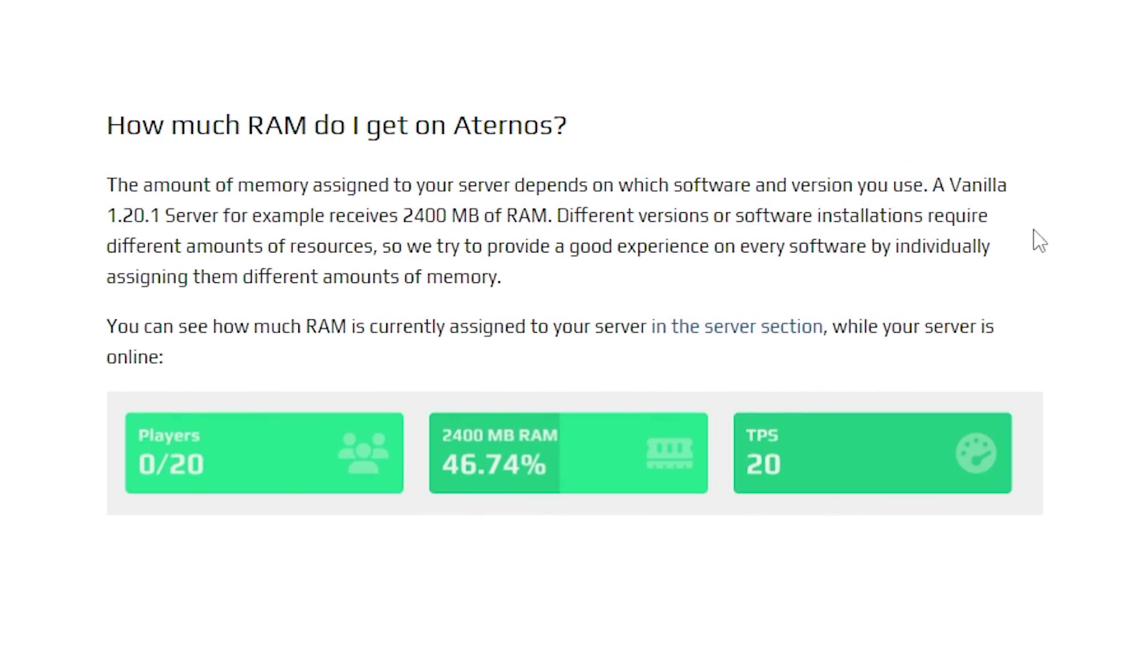
Highlight 'A Vanilla', the 2400 MB RAM figure and the RAM question heading in the article
left_click_drag(927, 175, 1068, 192)
left_click(1068, 193)
left_click_drag(388, 216, 536, 217)
left_click(655, 157)
left_click_drag(106, 117, 295, 185)
left_click(328, 70)
left_click_drag(106, 116, 295, 190)
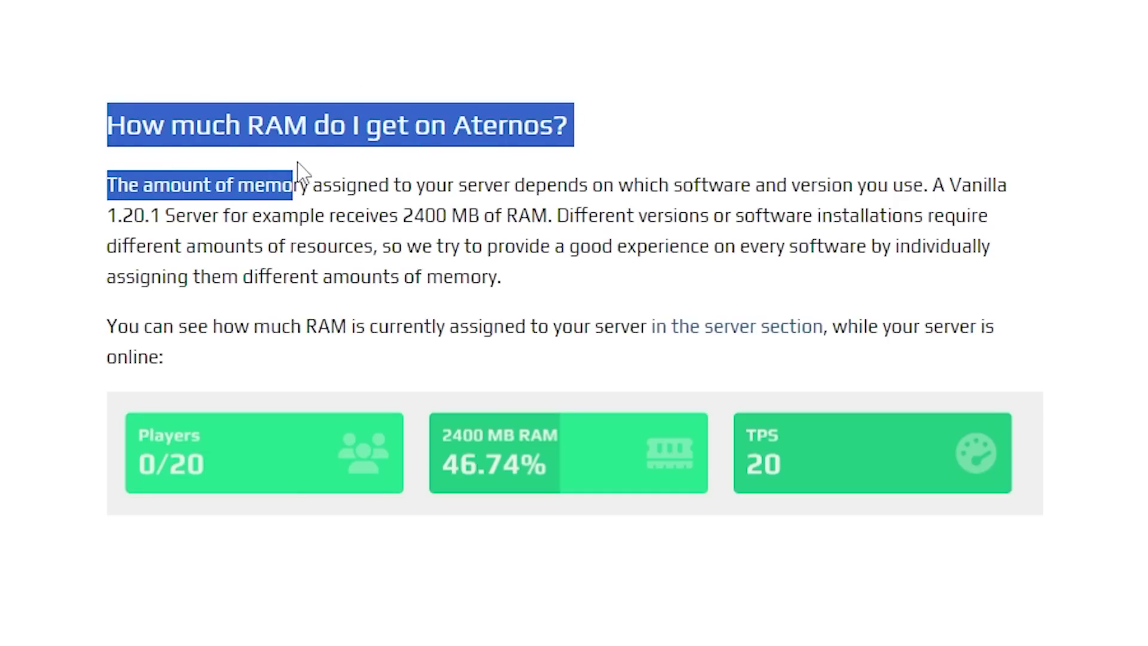
left_click(274, 94)
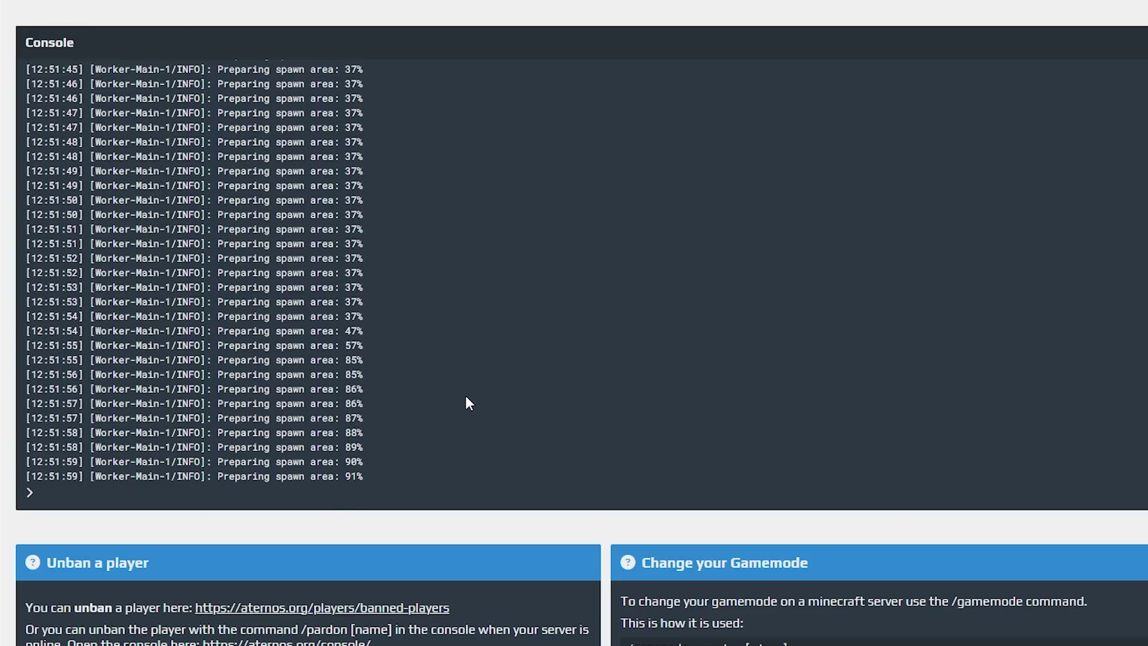
Scroll the server console log up and back down
scroll(466, 400, "up", 7)
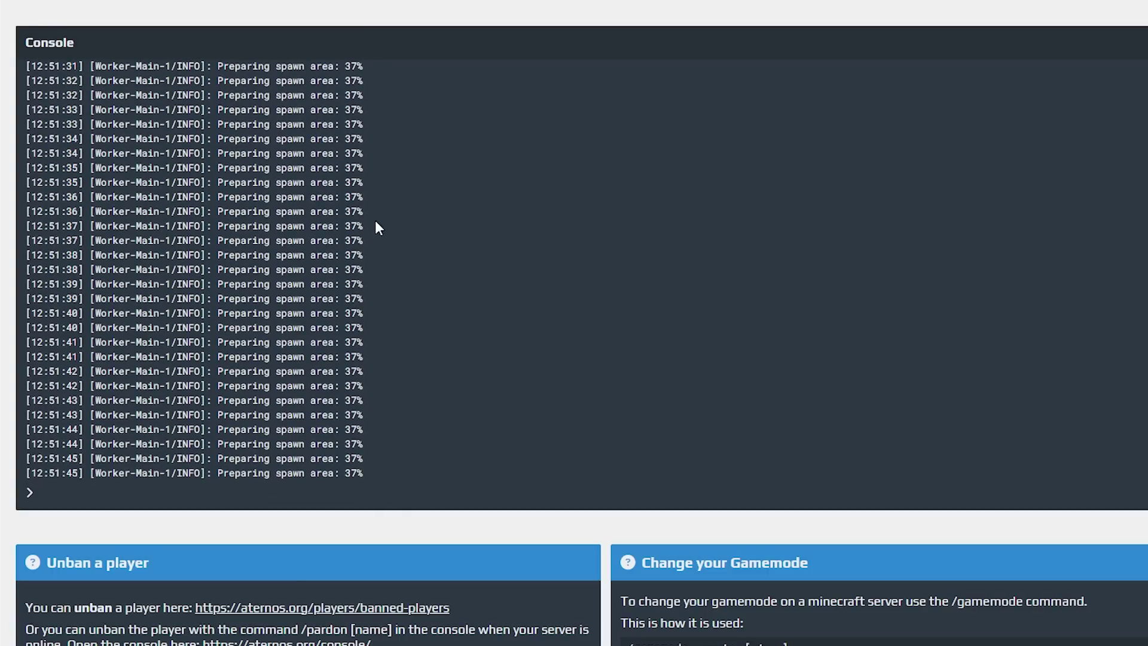
scroll(426, 285, "up", 10)
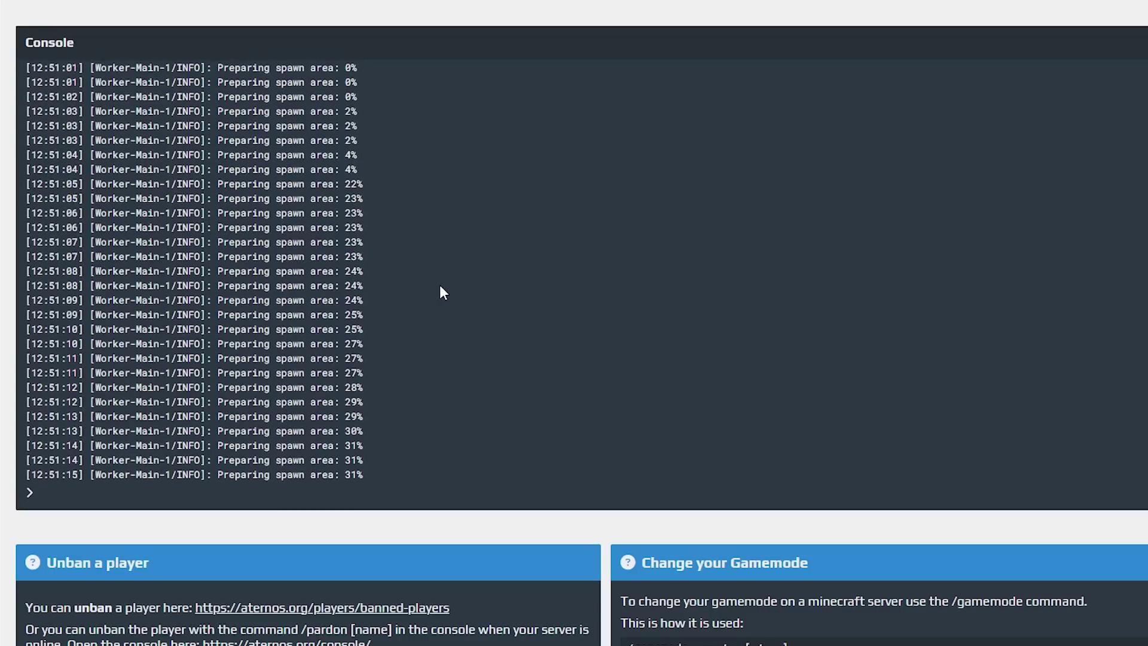
scroll(440, 287, "down", 20)
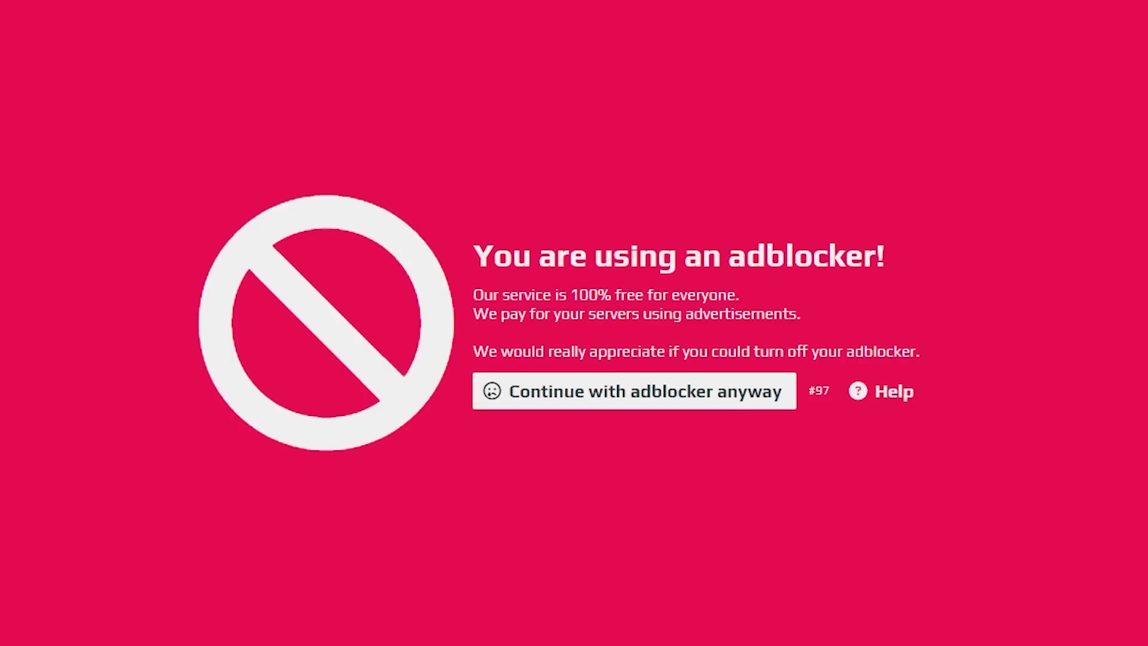
Continue past the adblocker warning with the adblocker still enabled
left_click(709, 399)
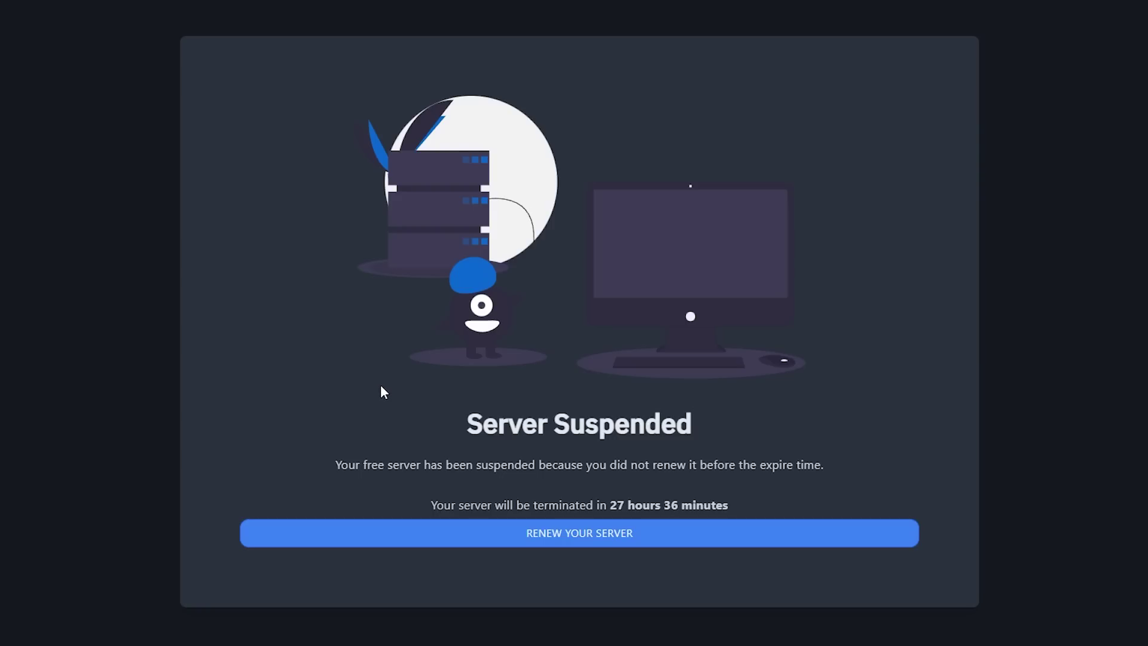
Renew the suspended free server from the Server Suspended page
left_click(583, 532)
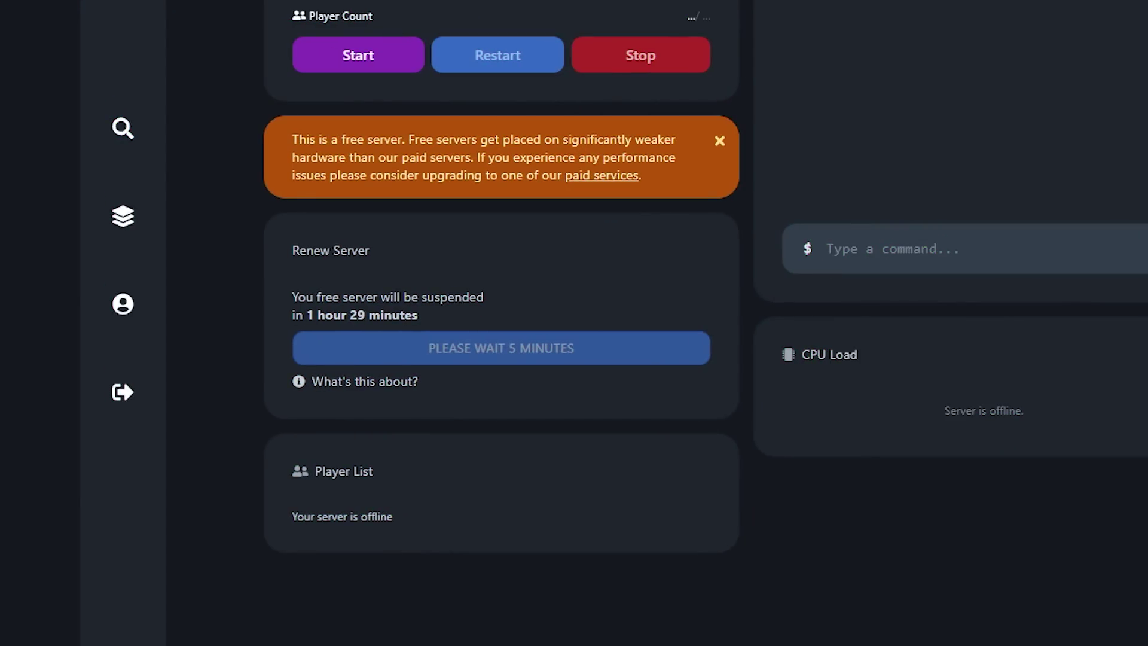
Highlight the suspension countdown, start the Minecraft server, and recheck the countdown at 1 hour 27 minutes
left_click_drag(316, 297, 490, 297)
left_click(490, 297)
left_click_drag(292, 315, 424, 315)
left_click(426, 315)
left_click(350, 55)
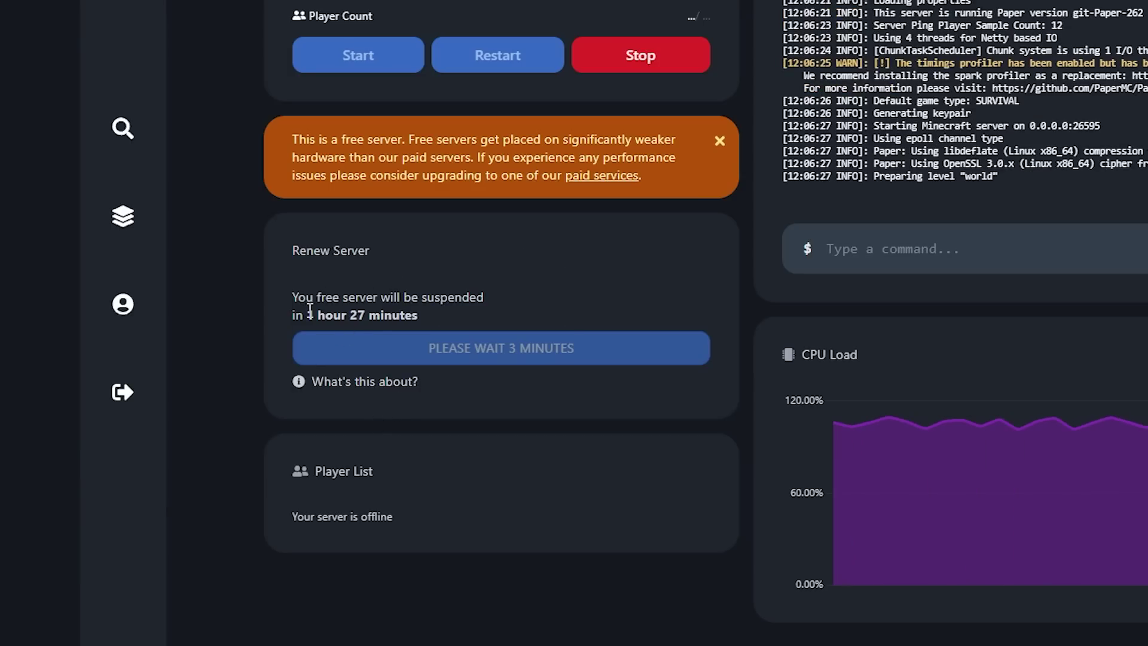
left_click_drag(304, 315, 418, 314)
left_click(418, 312)
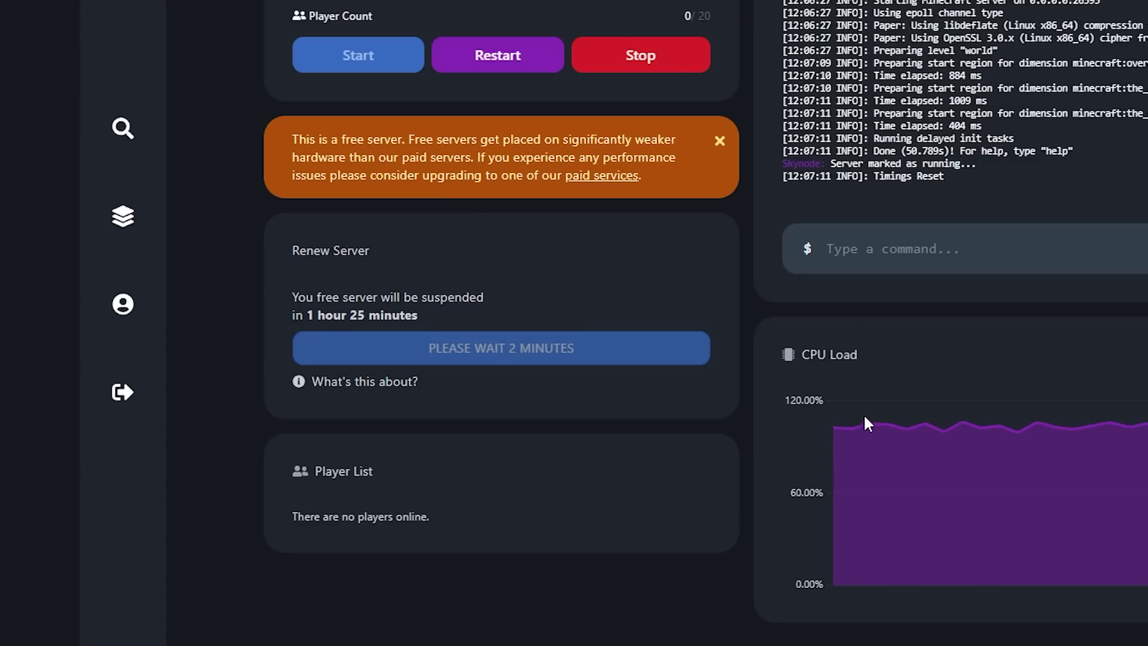
left_click_drag(711, 193, 713, 256)
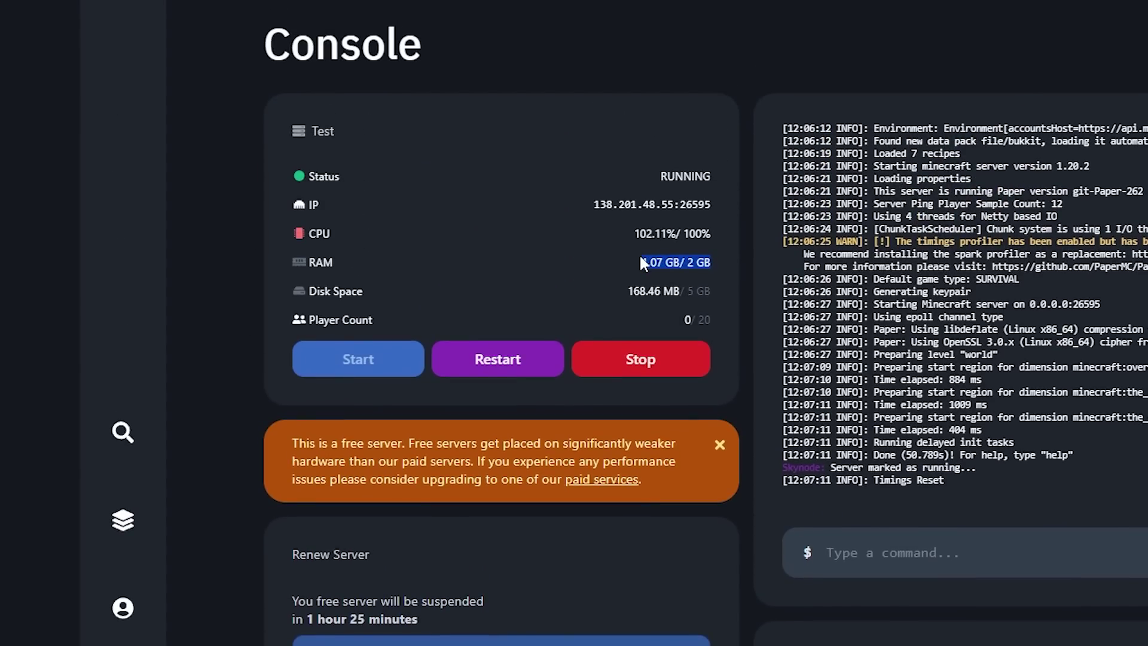
left_click(640, 258)
left_click(712, 256)
left_click_drag(638, 232, 713, 237)
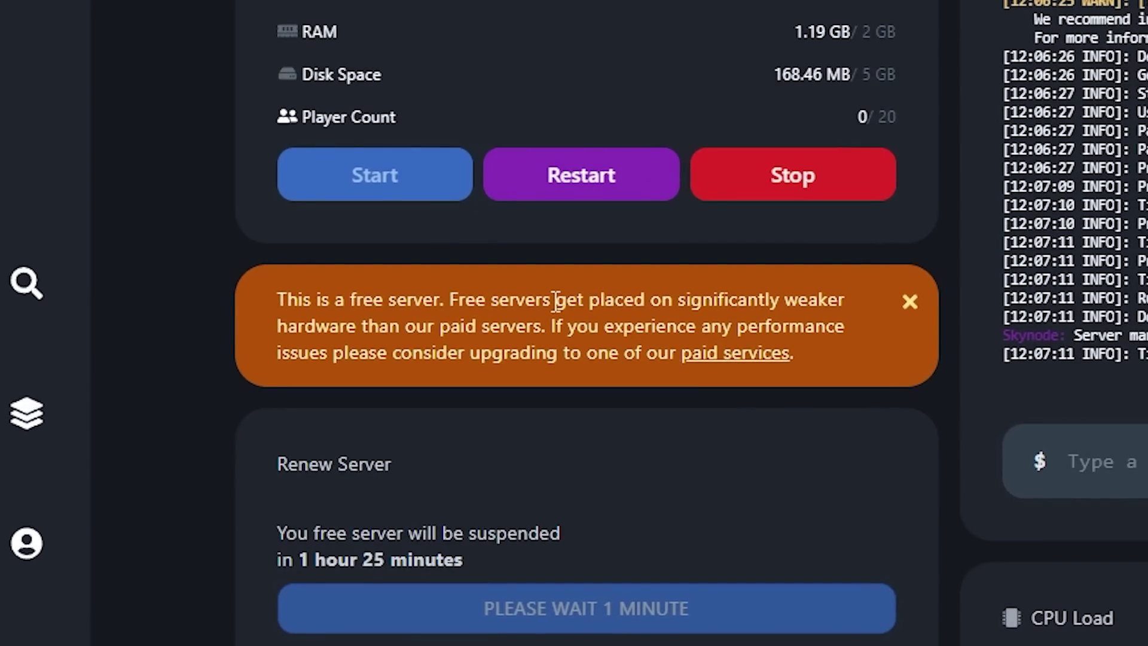
left_click_drag(402, 326, 556, 353)
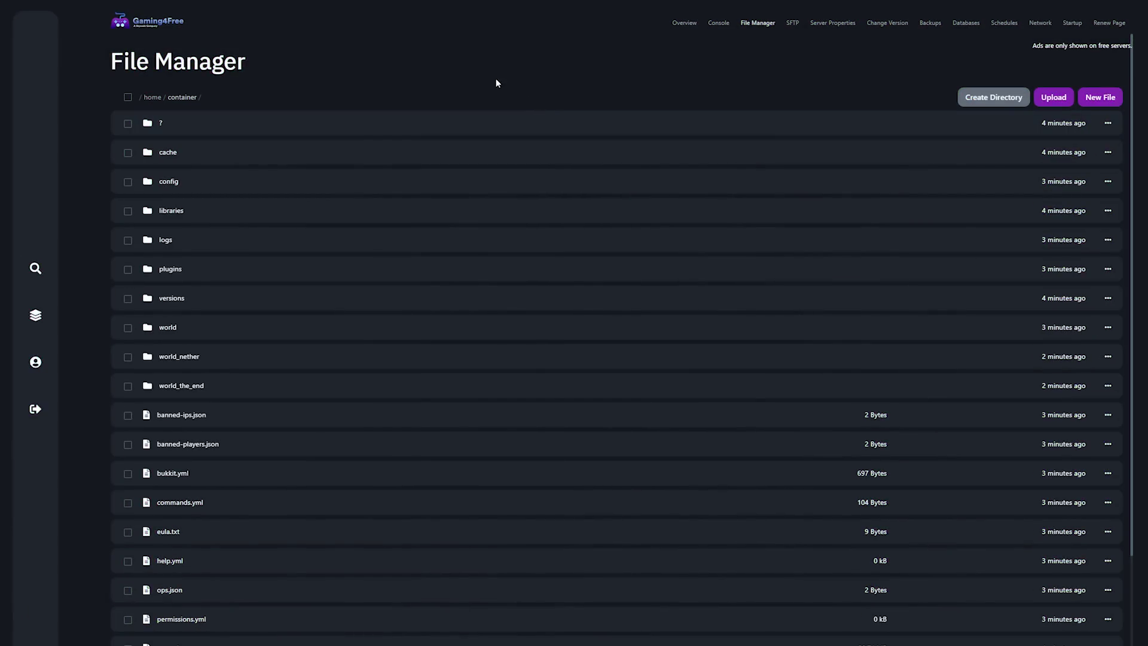
Add 90 minutes to the free server's suspension countdown on the Renew Page
scroll(490, 175, "down", 2)
scroll(489, 174, "up", 2)
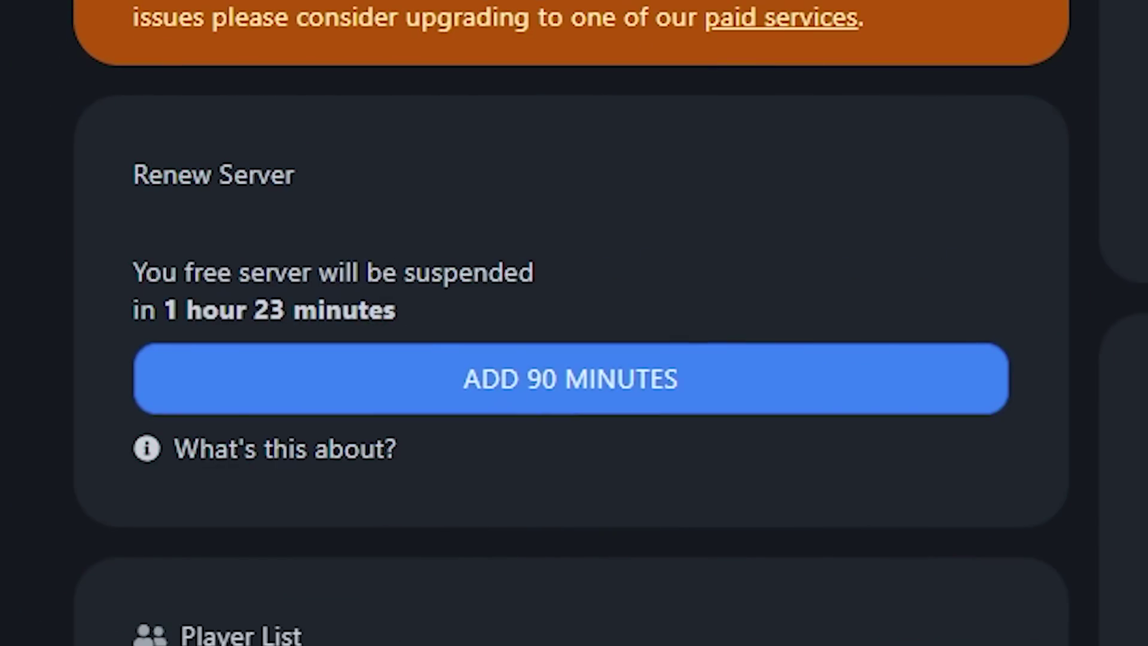
left_click(504, 392)
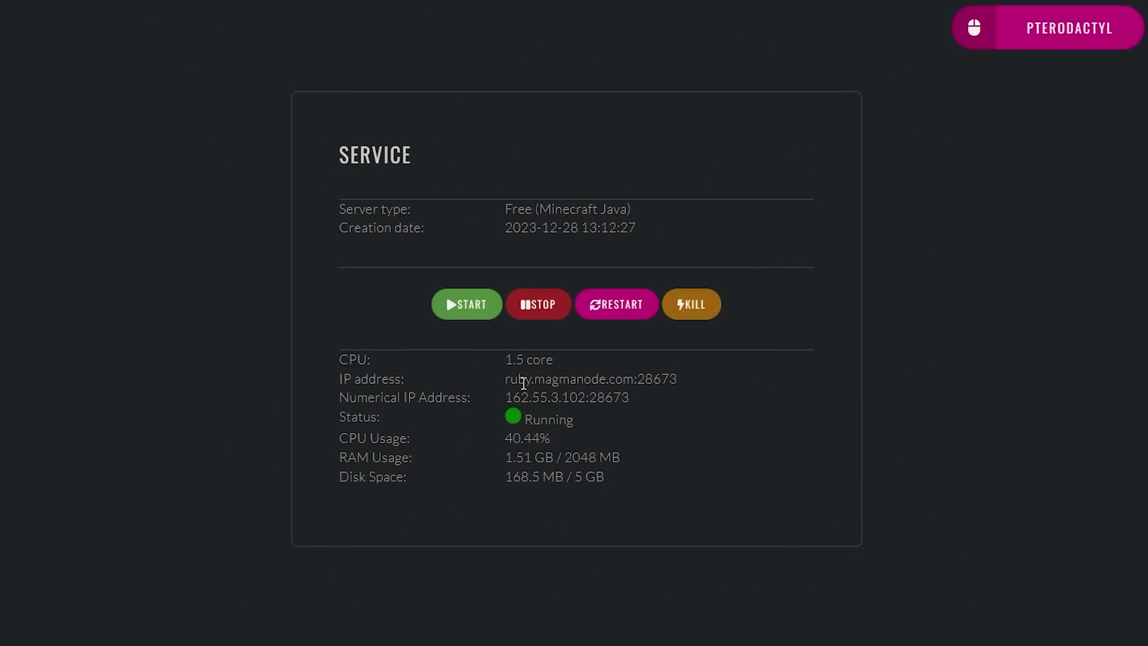
left_click_drag(506, 379, 565, 362)
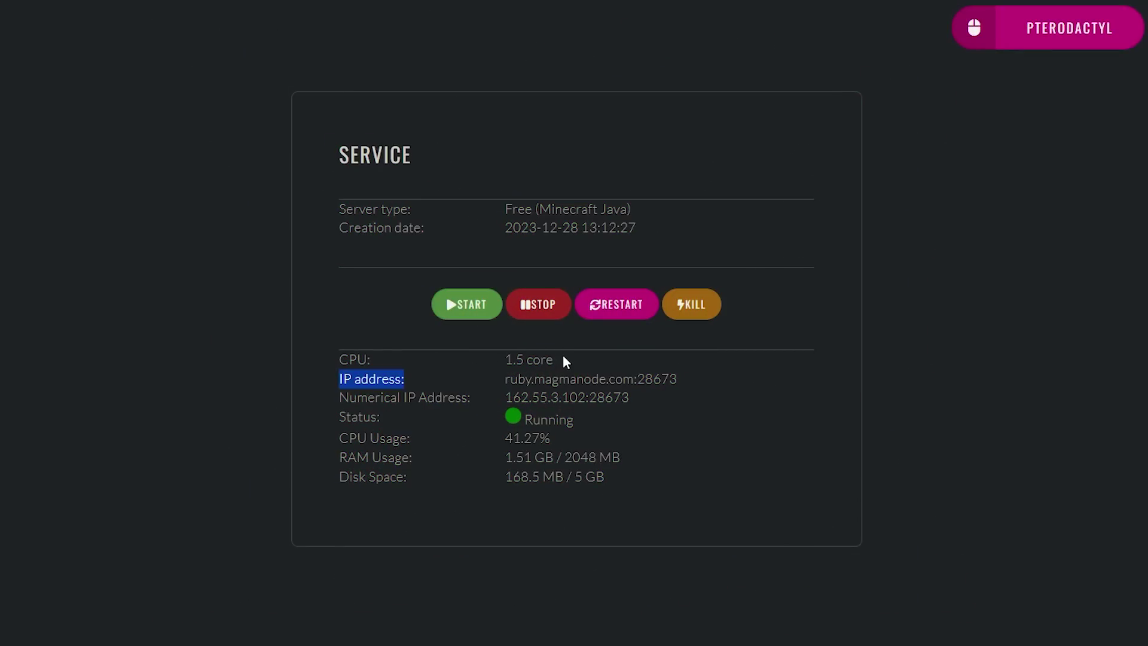
left_click_drag(621, 457, 513, 457)
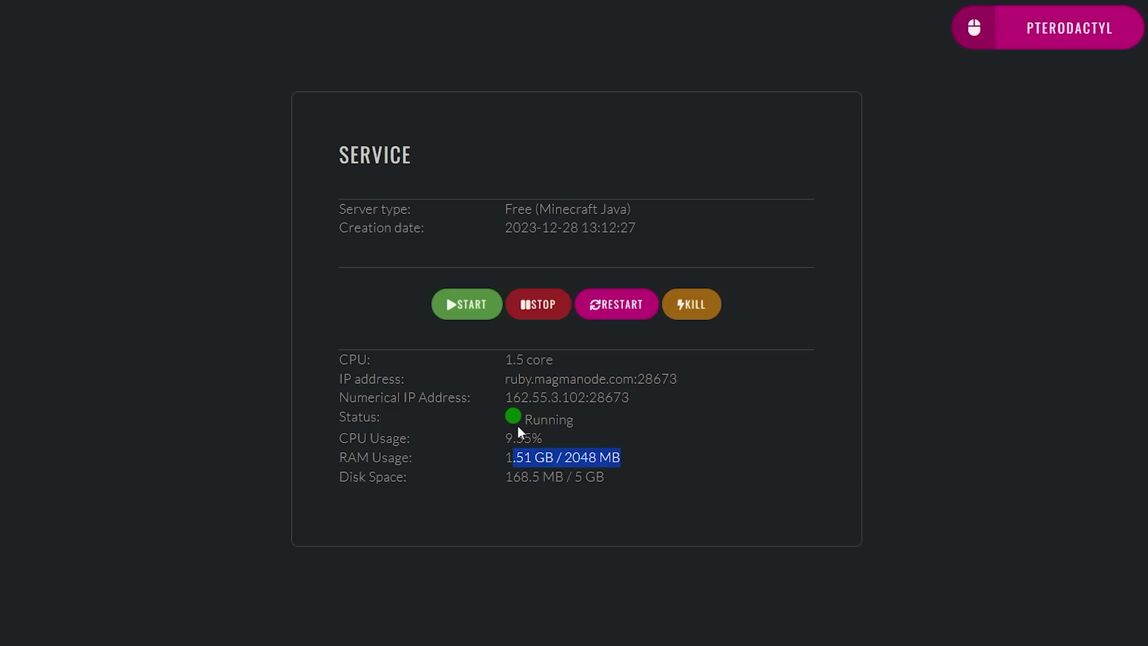
left_click(649, 109)
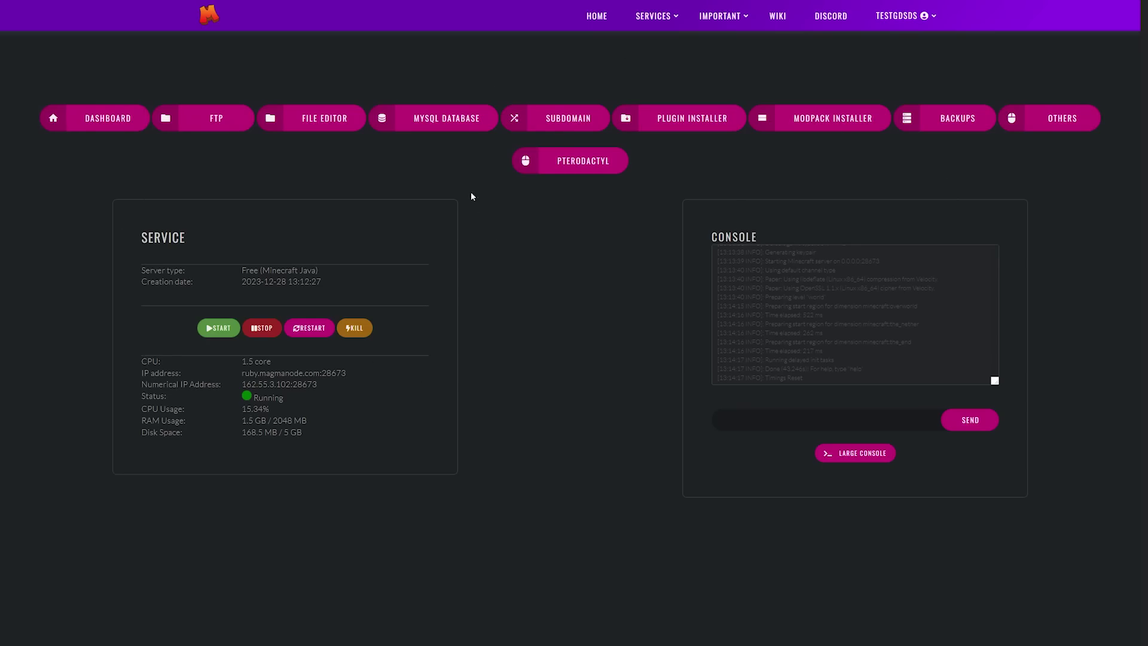
Browse the server's Files, Console and Databases pages in the Pterodactyl panel
left_click(326, 120)
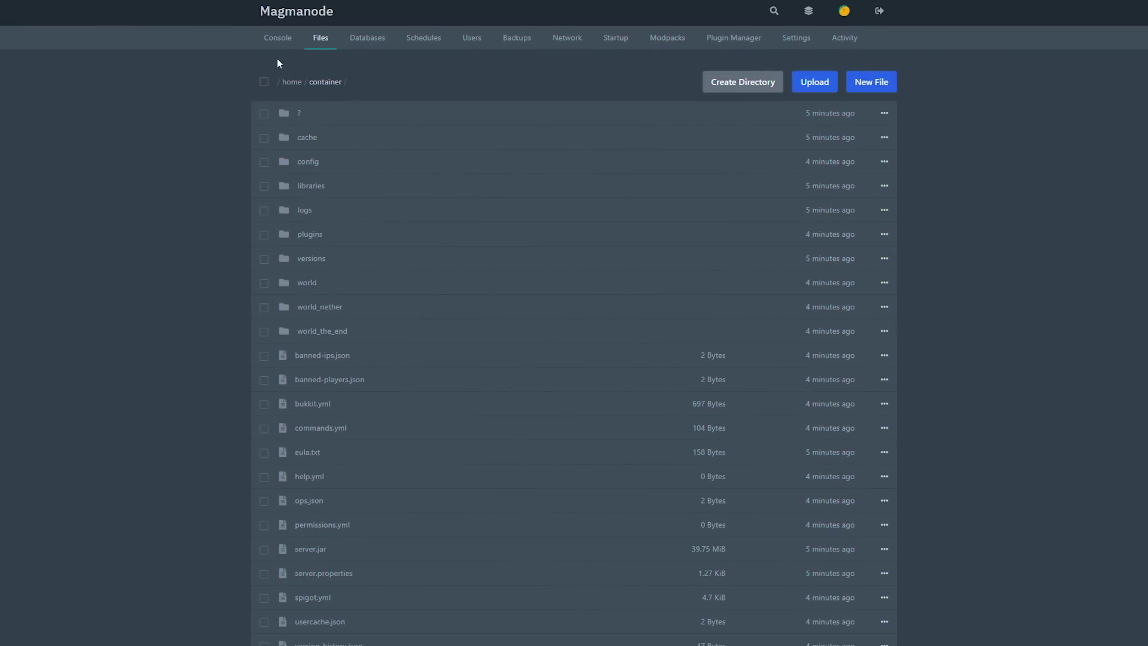
left_click(281, 40)
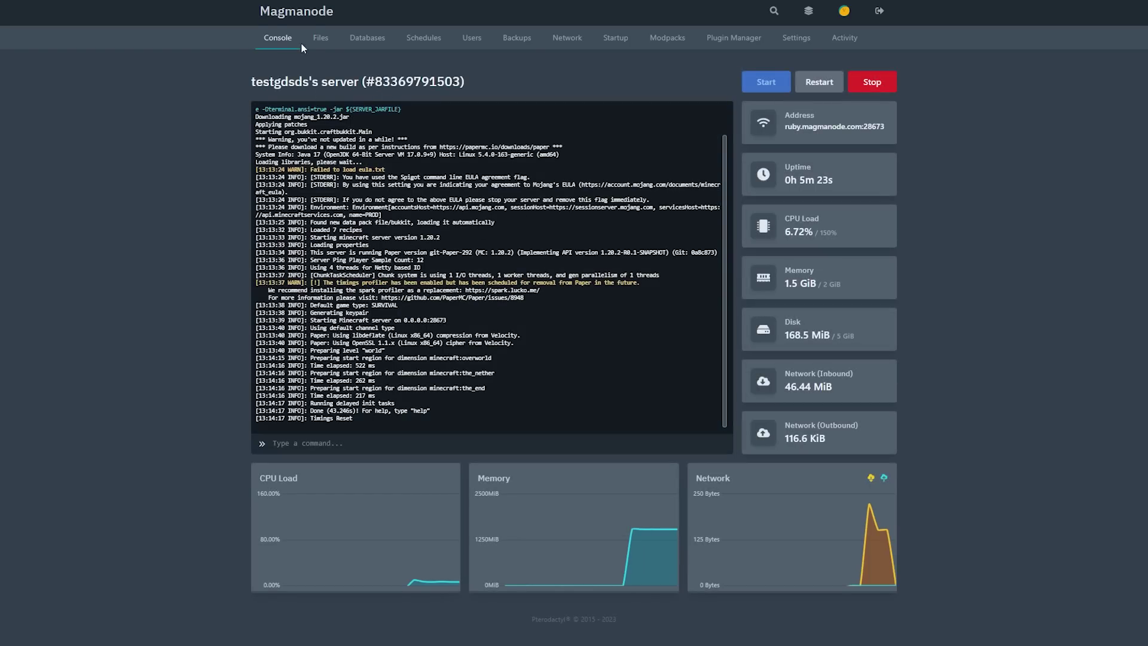
left_click(321, 39)
left_click(367, 39)
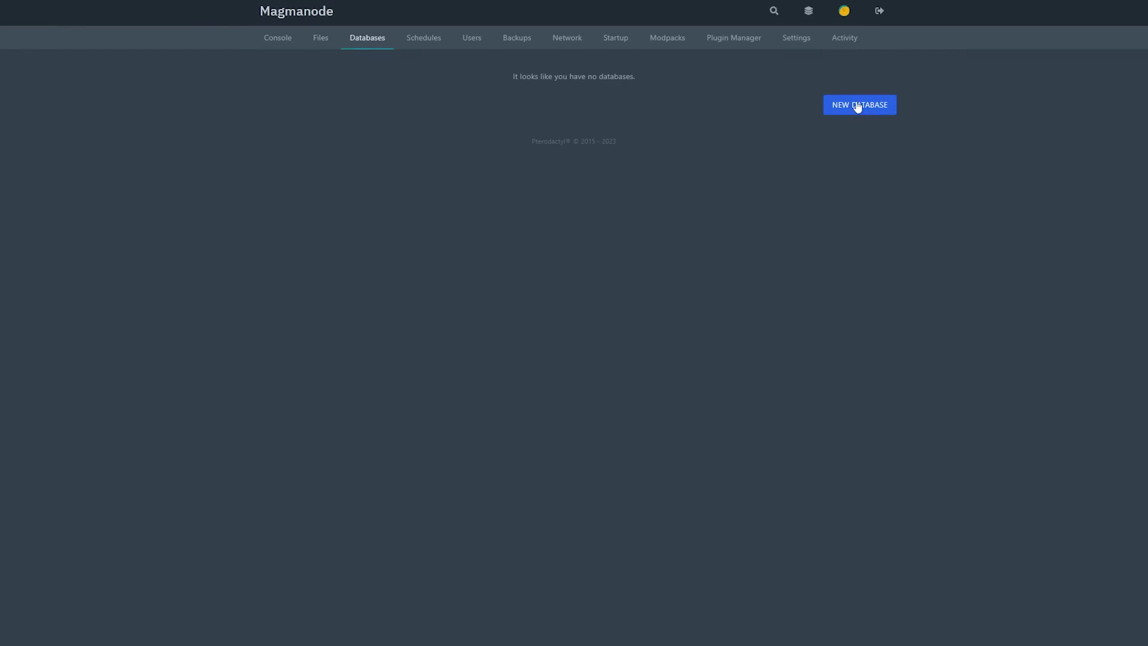
Try creating a database, then start a backup named test
left_click(855, 107)
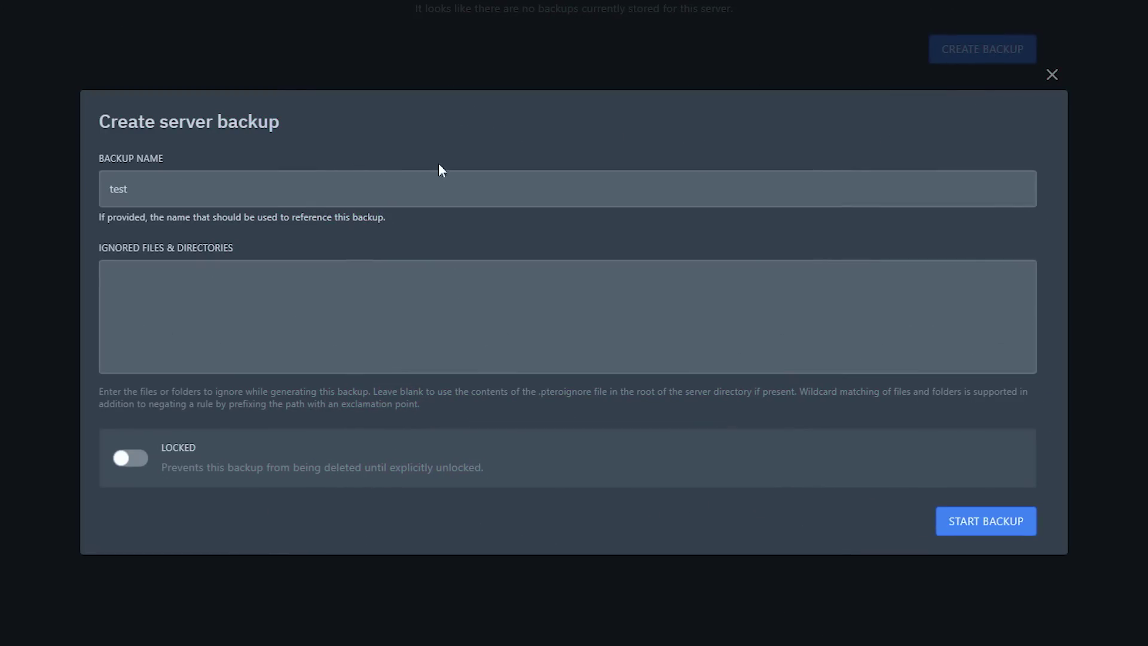
left_click(407, 264)
left_click(974, 521)
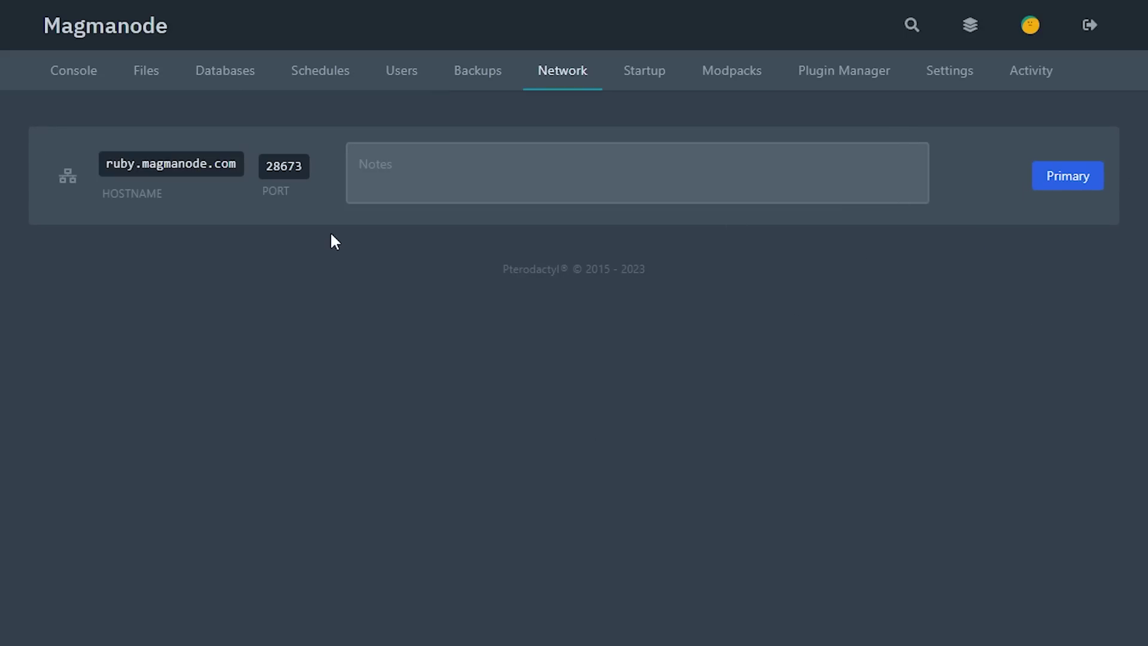
Copy the server hostname, then review the Activity log and the Settings tab
left_click(171, 164)
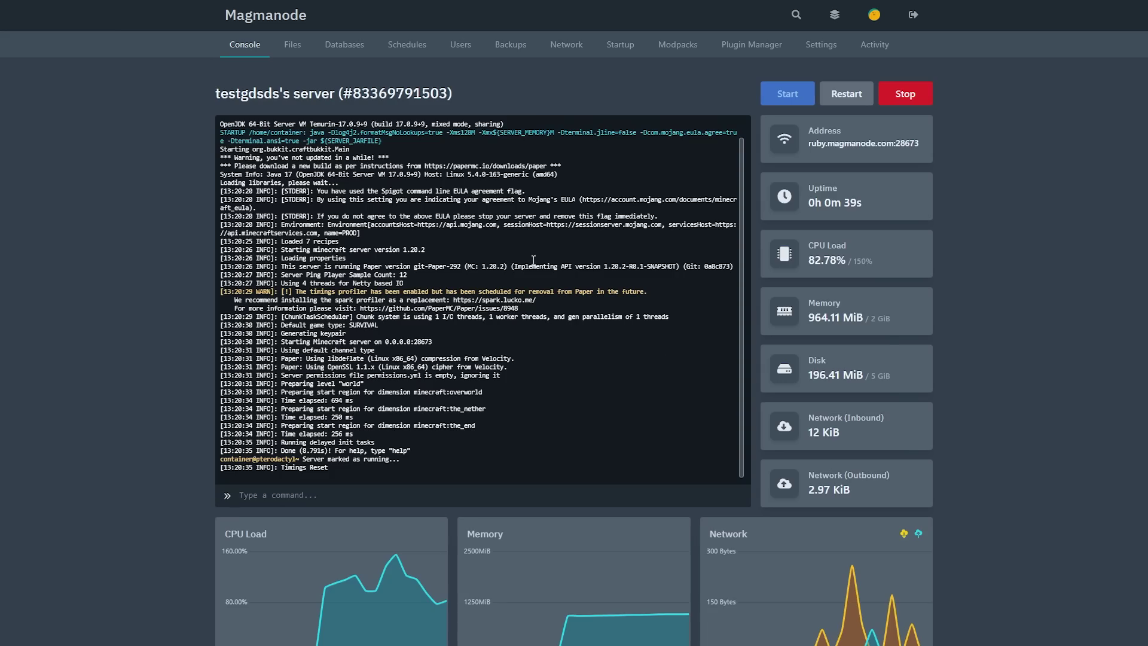
left_click(866, 48)
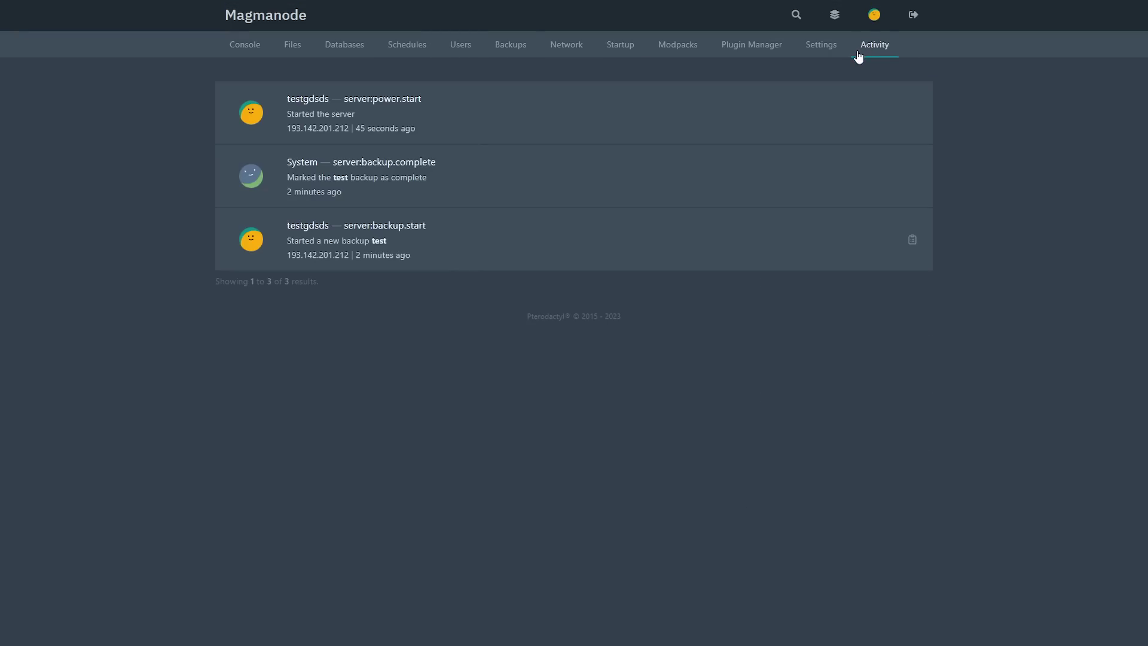
left_click(822, 53)
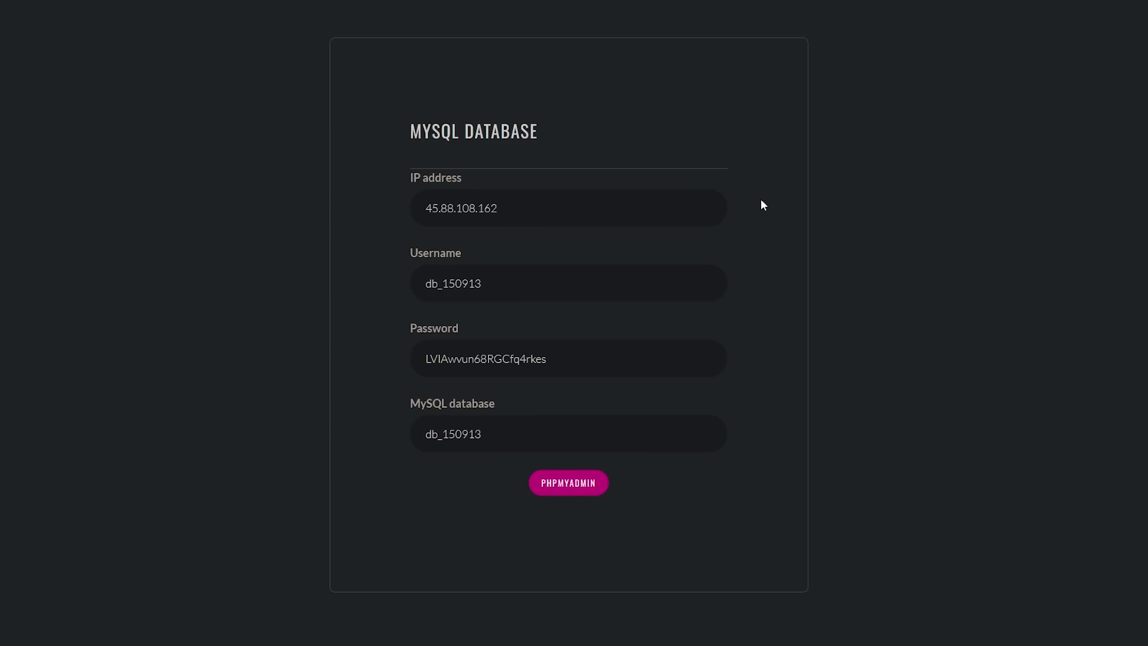
Scroll up the MySQL Database details page
scroll(475, 250, "up", 10)
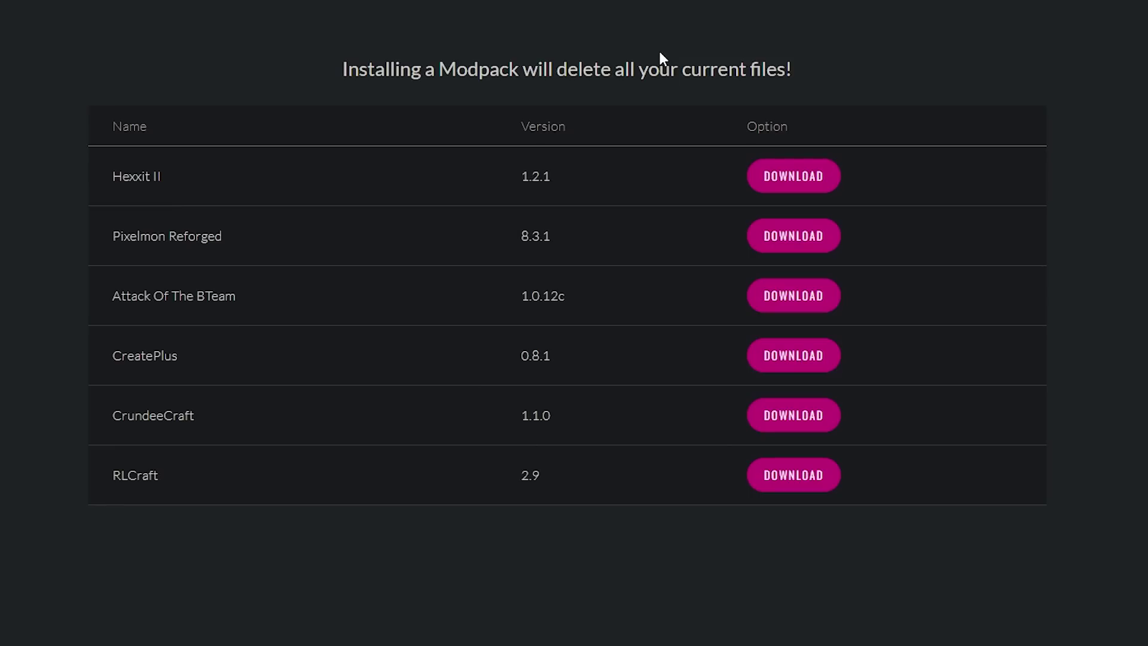
Highlight the RLCraft and Pixelmon Reforged entries in MagmaNode's modpack table
left_click_drag(195, 465, 108, 473)
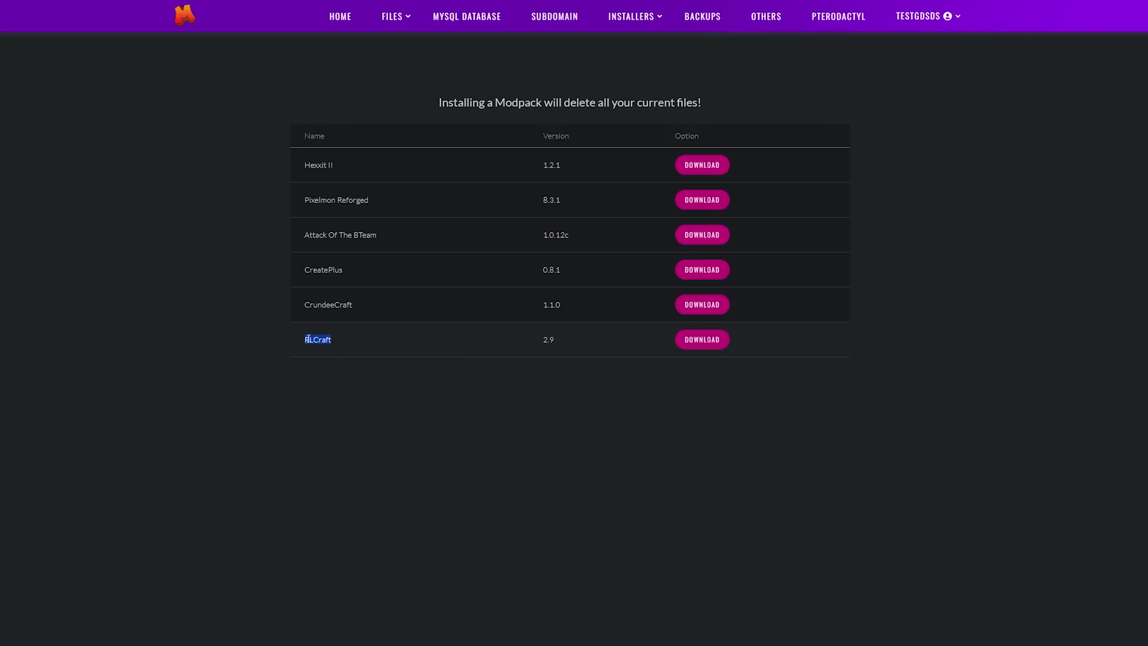
left_click_drag(369, 199, 313, 199)
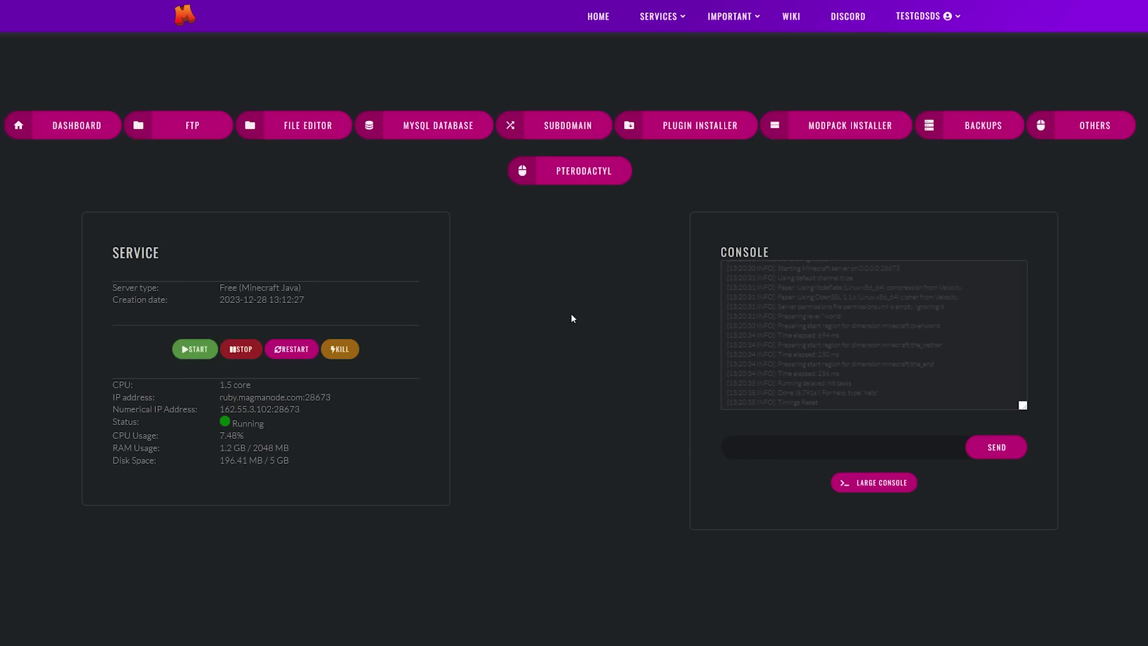